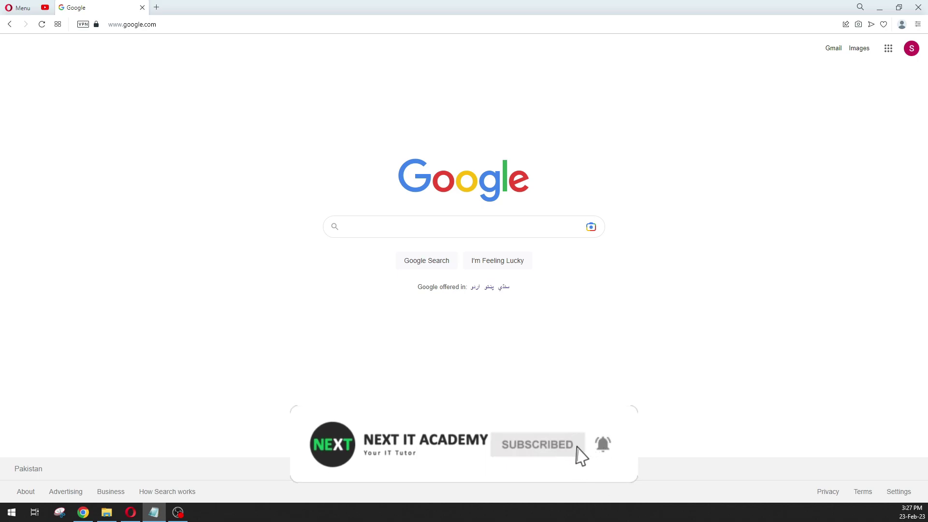
# Step: Search Google for 'downlaod windows 11'
pyautogui.click(359, 227)
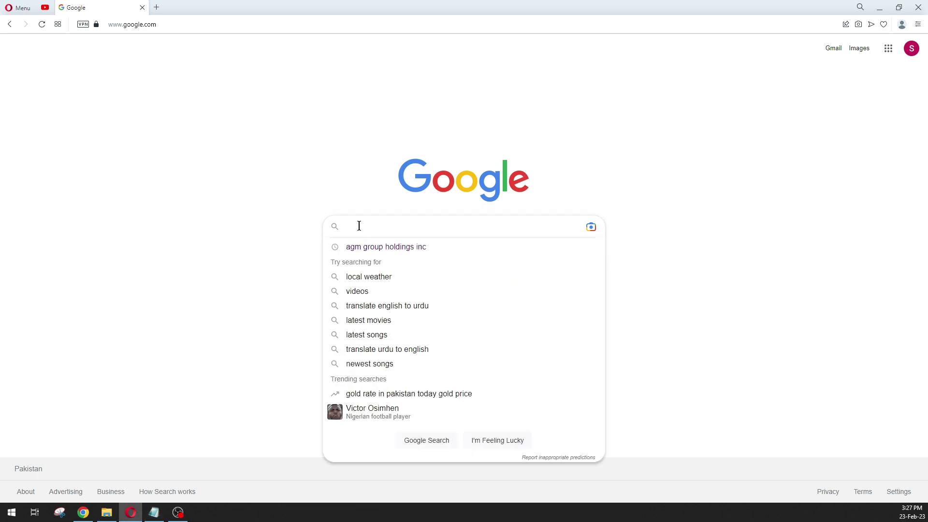
pyautogui.write('downl')
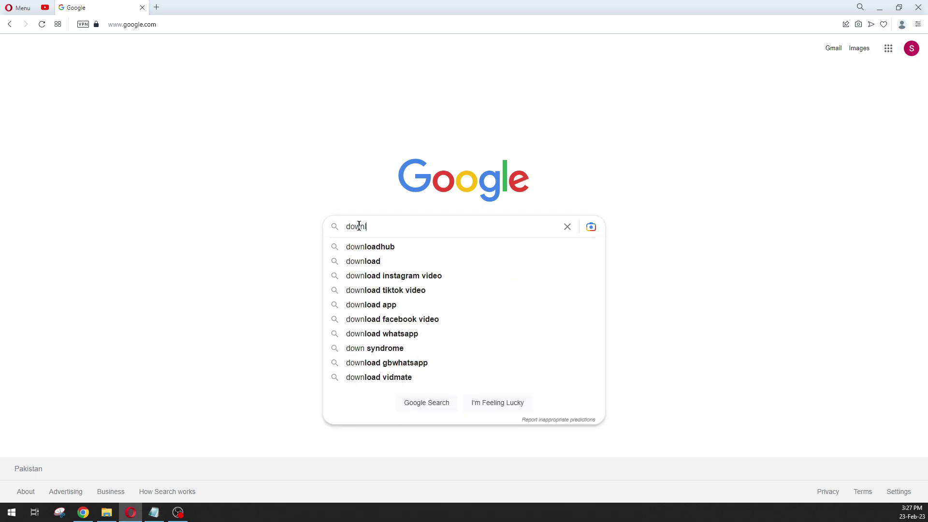
pyautogui.write('aod windows 11')
pyautogui.press('Return')
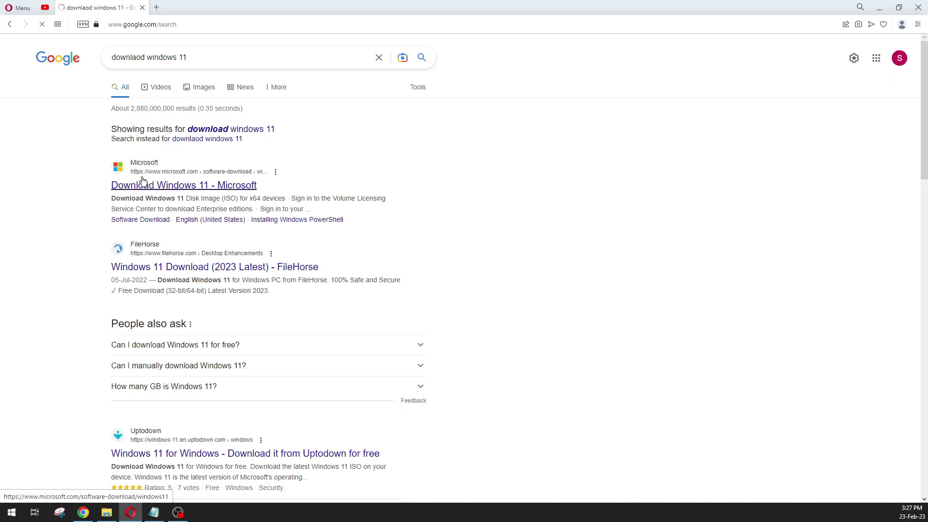
# Step: Open Microsoft's Download Windows 11 page and scroll to the Disk Image (ISO) for x64 devices section
pyautogui.click(172, 188)
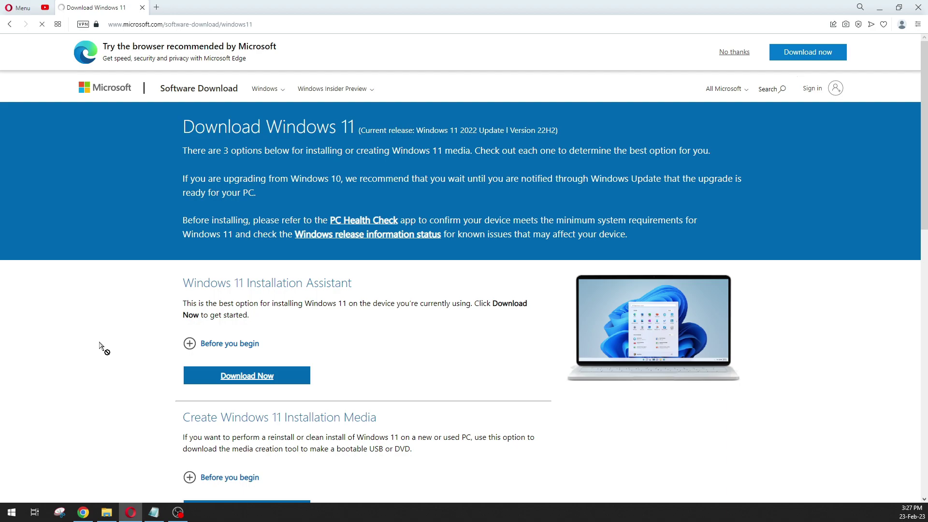
pyautogui.scroll(-3, 101, 341)
pyautogui.scroll(-3, 101, 344)
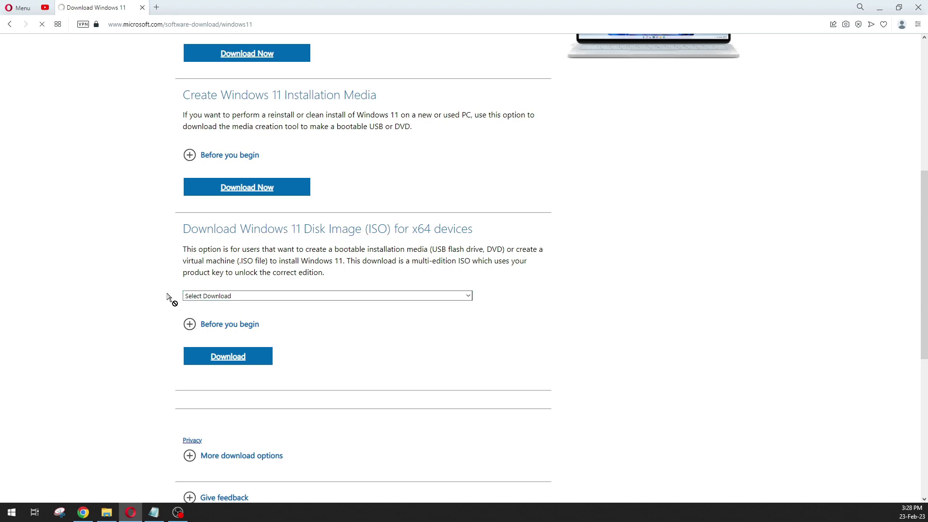
pyautogui.scroll(-2, 99, 297)
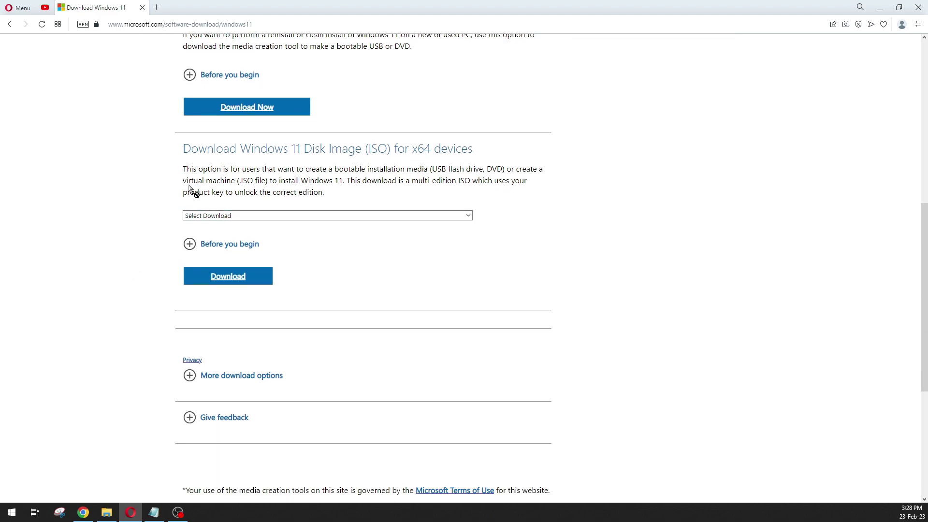
# Step: Choose 'Windows 11 (multi-edition ISO for x64 devices)' and request its download
pyautogui.click(230, 216)
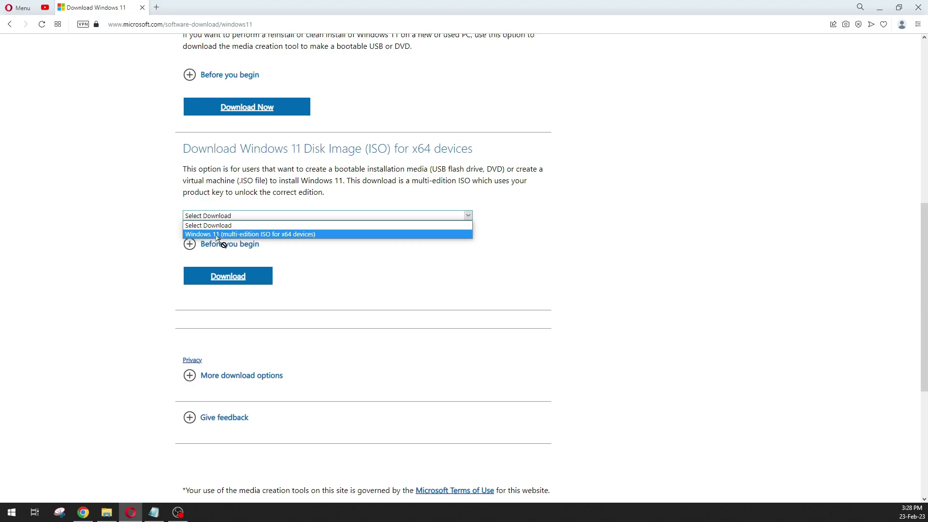
pyautogui.click(222, 234)
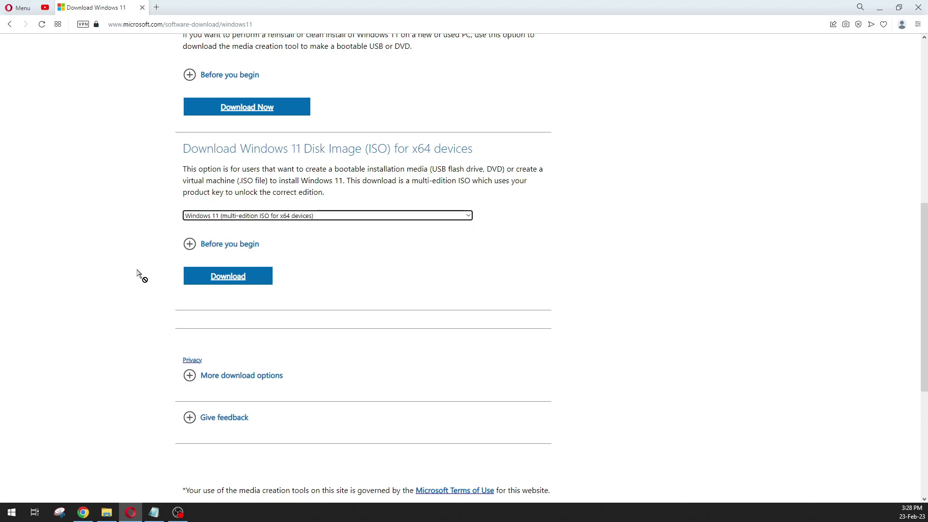
pyautogui.click(223, 276)
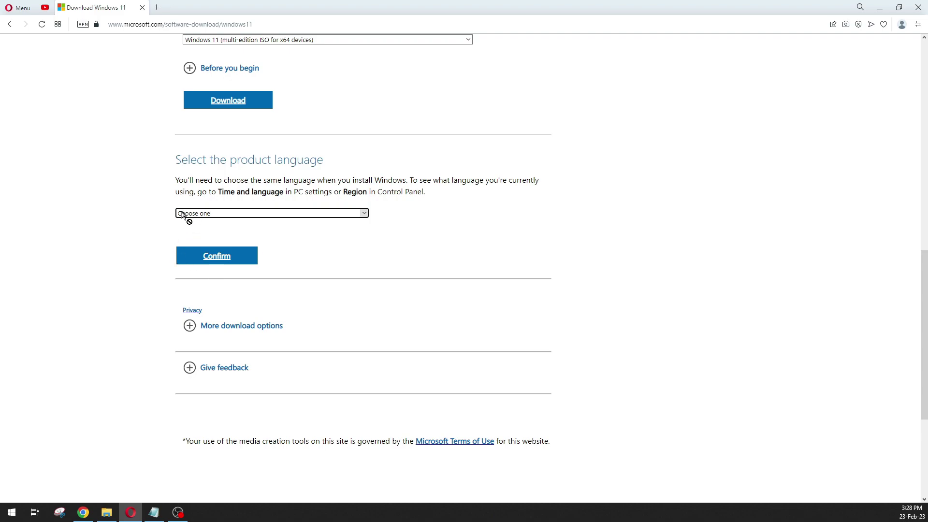
# Step: Select English (United States) as the product language and confirm it
pyautogui.click(203, 214)
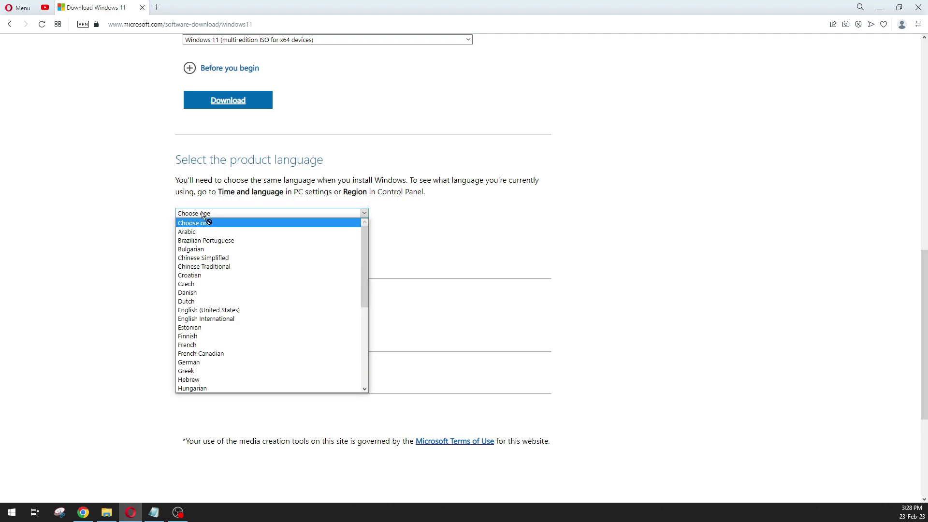
pyautogui.click(210, 311)
pyautogui.click(97, 242)
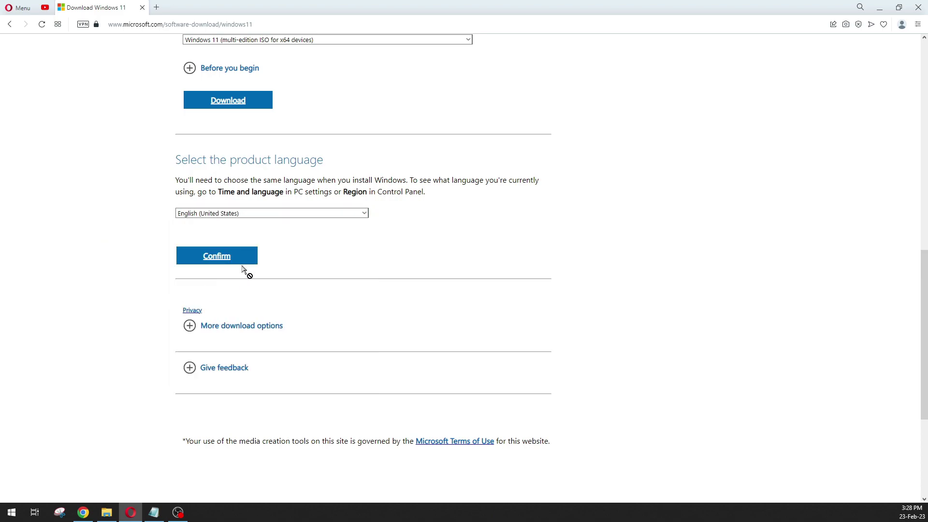
pyautogui.click(214, 261)
pyautogui.click(214, 262)
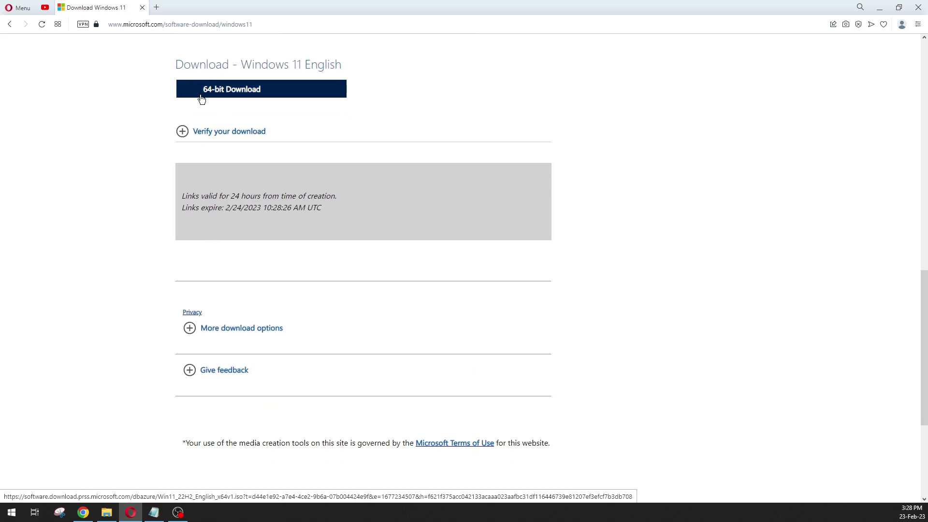
# Step: Start the 64-bit download of the 5.2 GB Win11_22H2_English_x64v1.iso
pyautogui.click(247, 96)
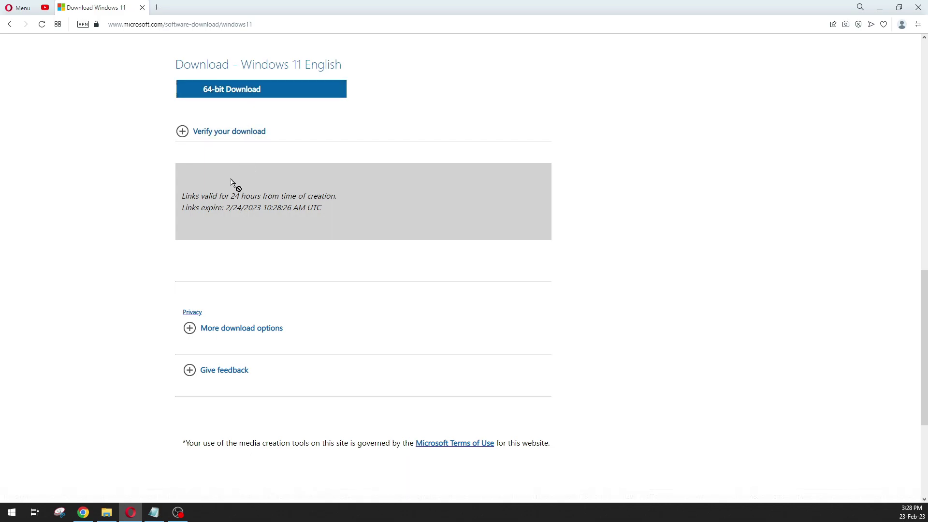
pyautogui.moveTo(186, 196); pyautogui.dragTo(260, 196)
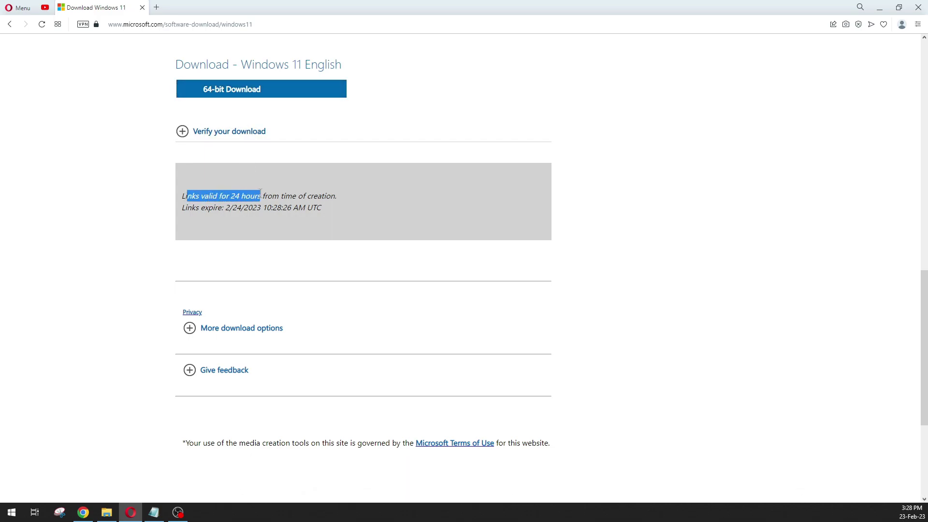
pyautogui.click(261, 194)
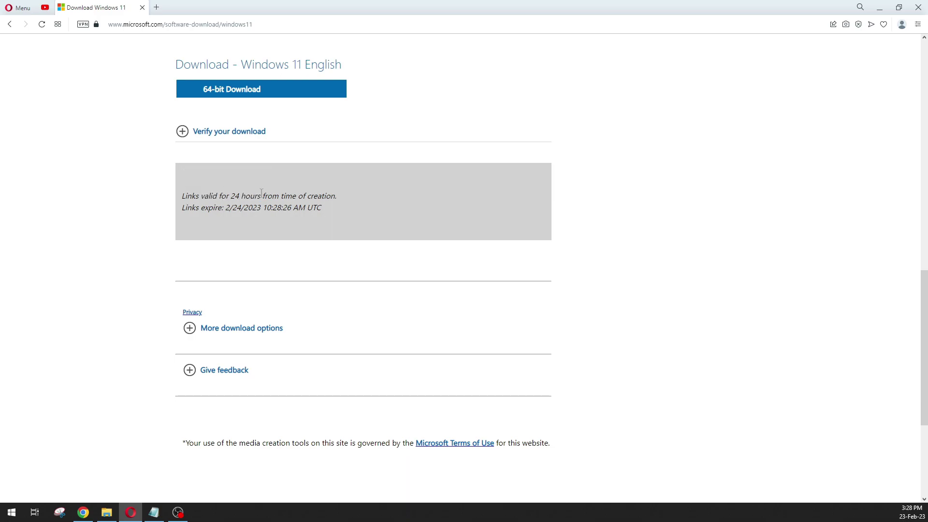
pyautogui.click(230, 96)
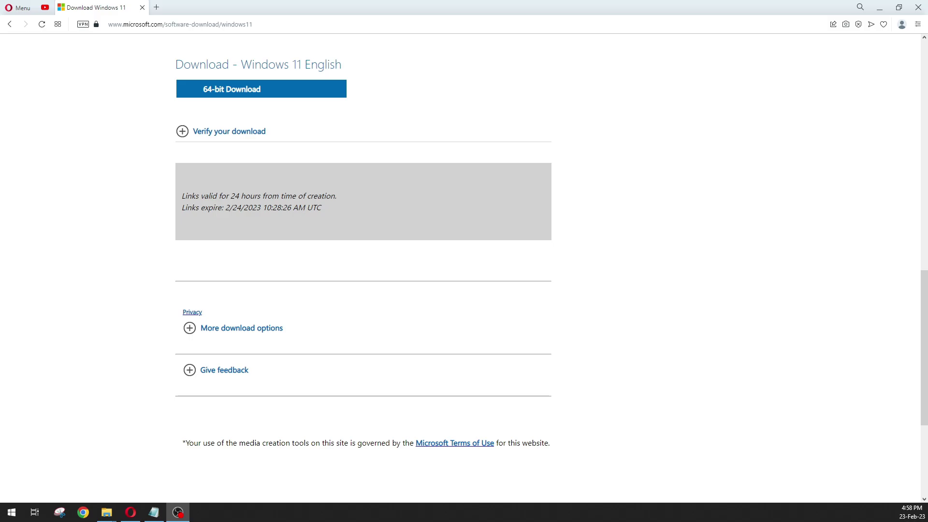
pyautogui.hotkey('alt', 'Tab')
pyautogui.moveTo(271, 281); pyautogui.dragTo(527, 203)
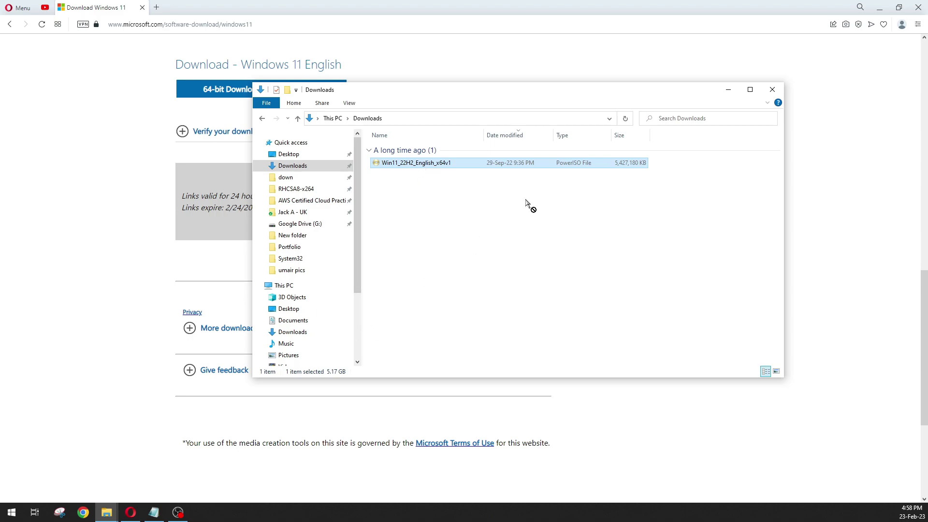
pyautogui.moveTo(525, 202); pyautogui.dragTo(416, 248)
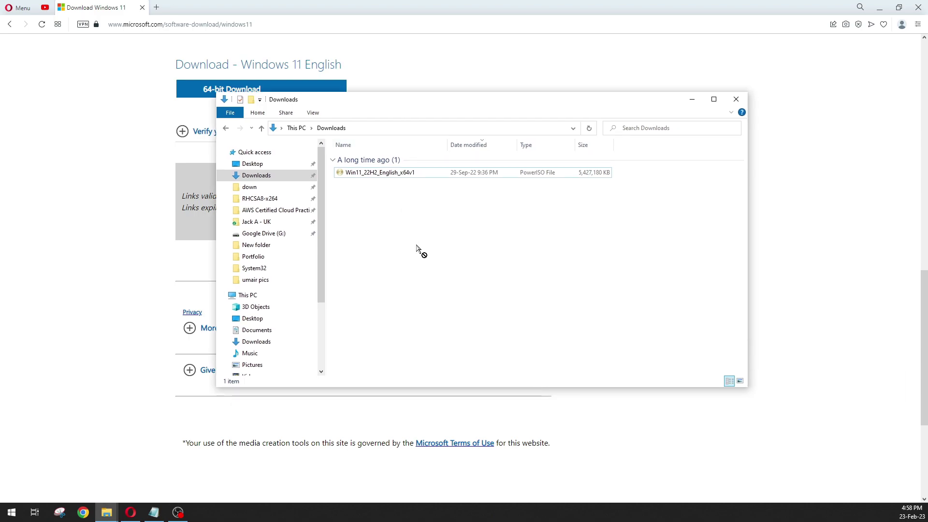
pyautogui.moveTo(416, 245); pyautogui.dragTo(452, 70)
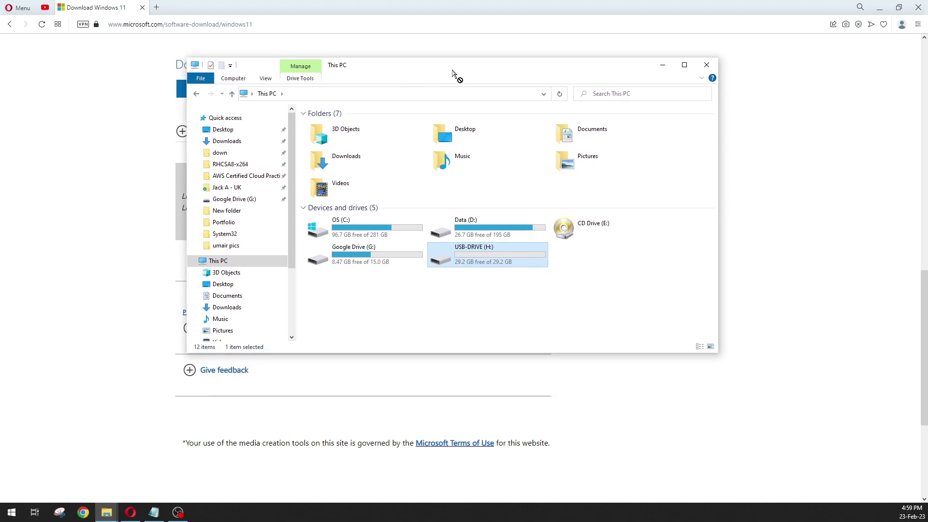
pyautogui.click(662, 65)
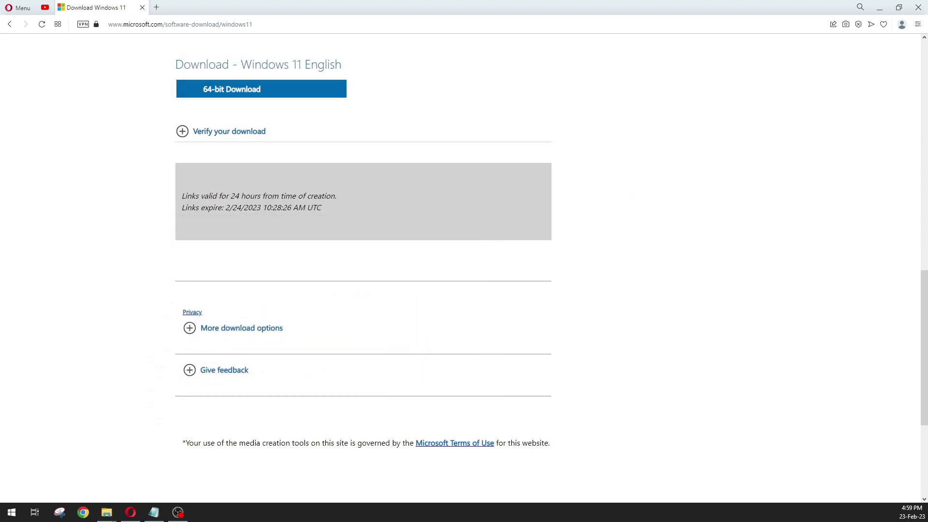
# Step: Arrange PowerISO's New Image File window beside File Explorer showing the Win11 ISO in Downloads
pyautogui.moveTo(217, 120); pyautogui.dragTo(626, 124)
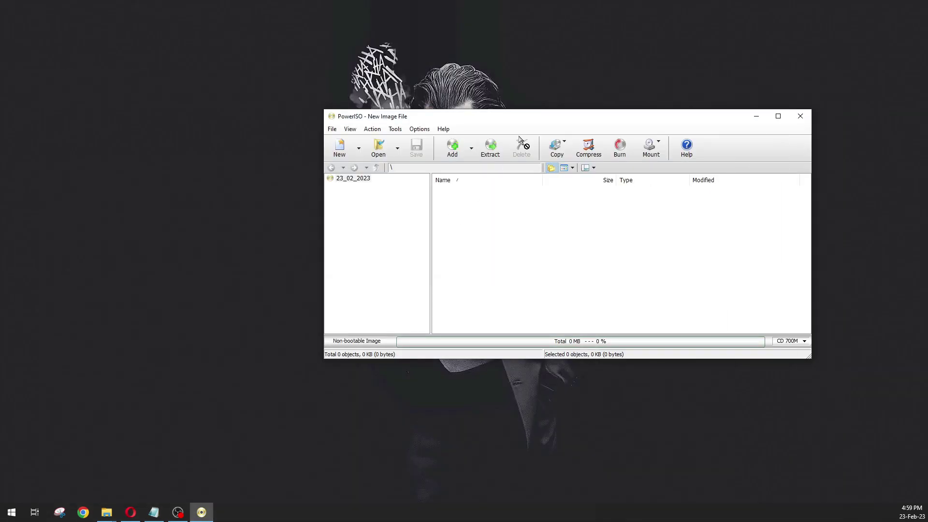
pyautogui.moveTo(533, 111); pyautogui.dragTo(537, 93)
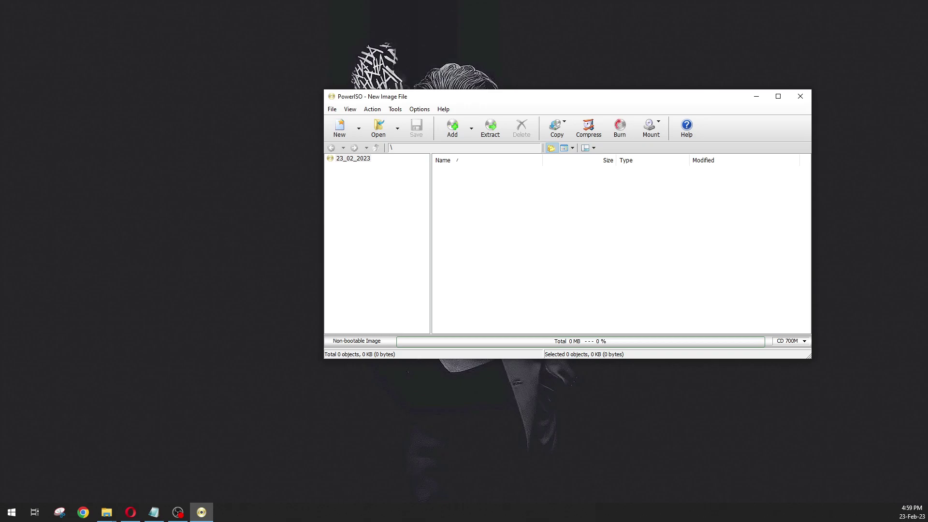
pyautogui.press('super+e')
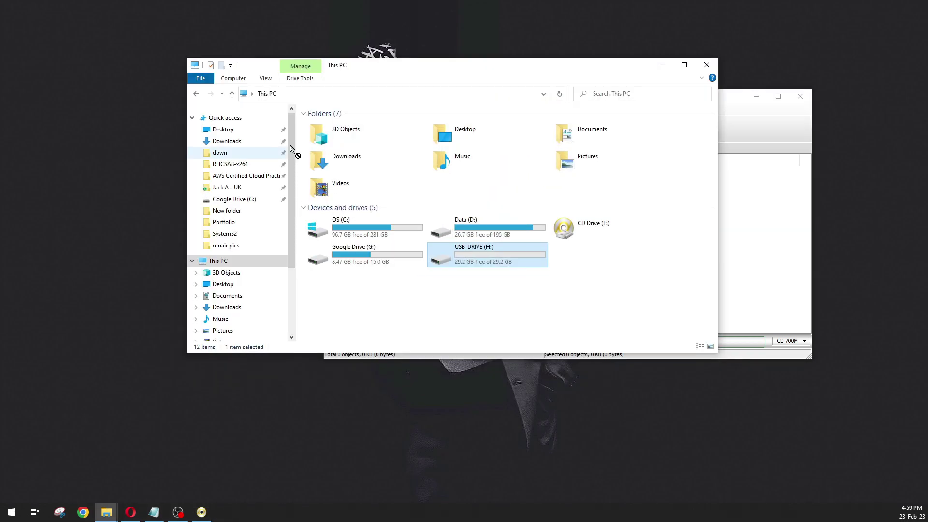
pyautogui.click(227, 140)
pyautogui.moveTo(339, 138)
pyautogui.mouseDown()
pyautogui.moveTo(312, 152)
pyautogui.moveTo(342, 145)
pyautogui.mouseUp()
pyautogui.moveTo(454, 75); pyautogui.dragTo(333, 83)
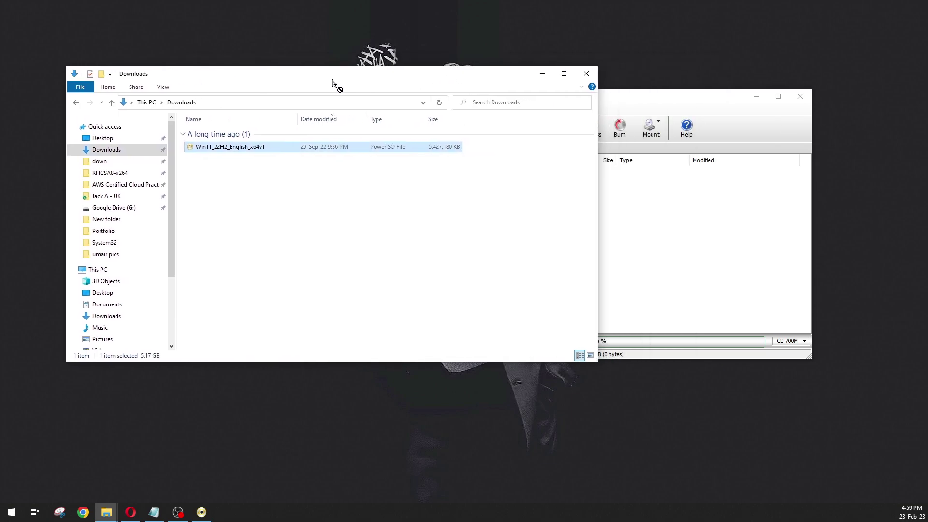
pyautogui.moveTo(702, 97); pyautogui.dragTo(711, 116)
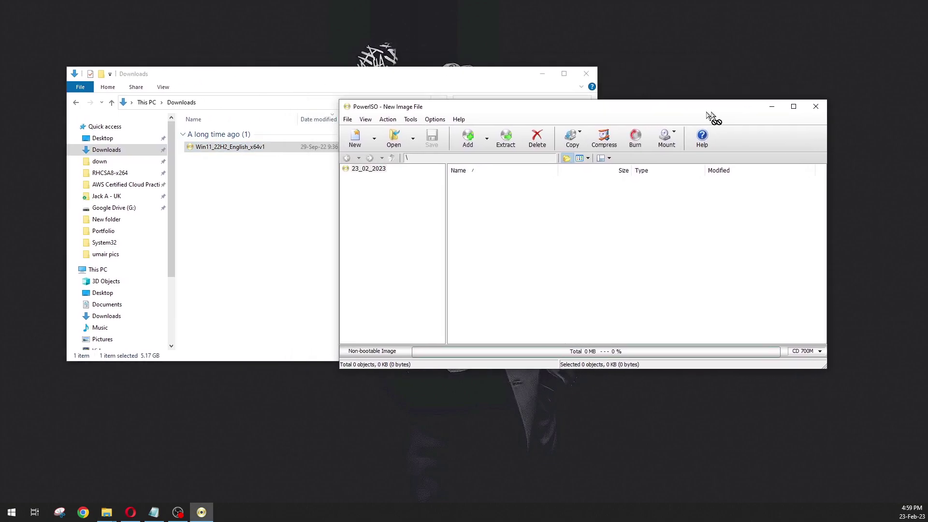
# Step: Launch Tools > Create bootable USB drive, relaunching PowerISO as administrator
pyautogui.click(416, 116)
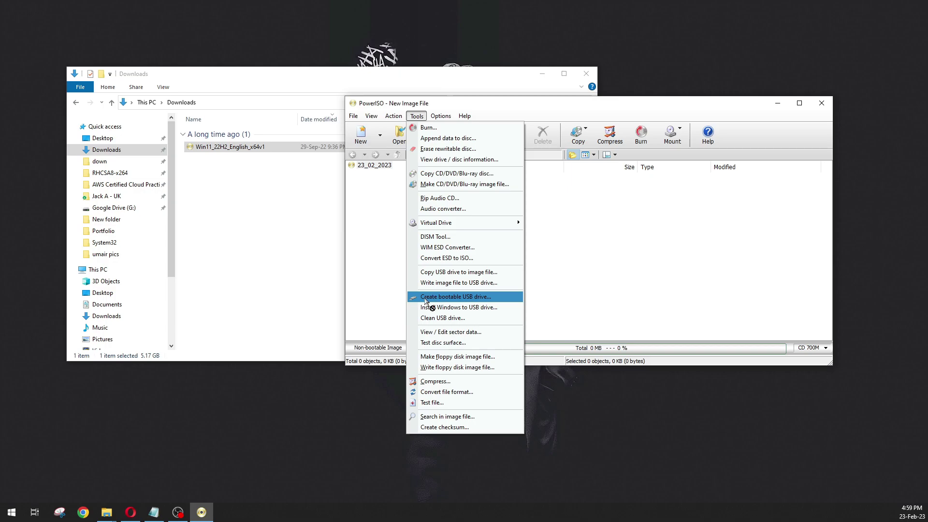
pyautogui.click(491, 297)
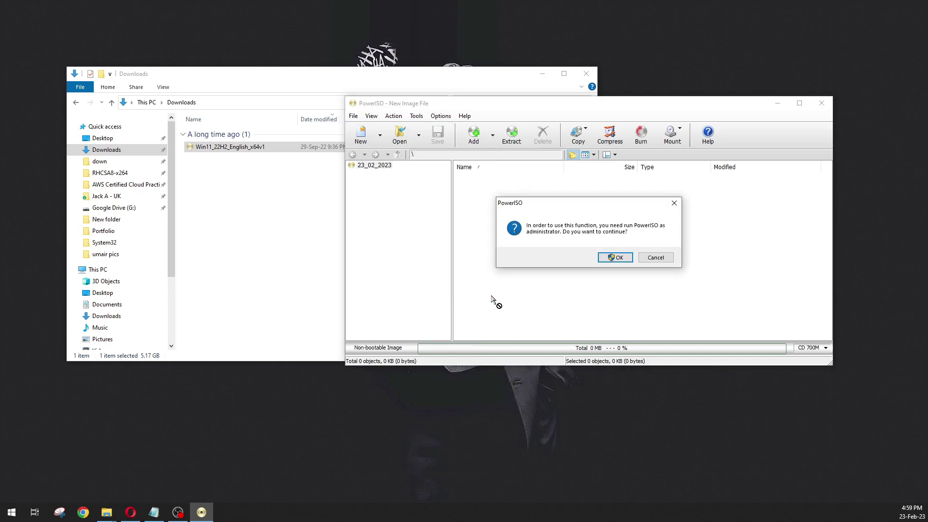
pyautogui.click(613, 260)
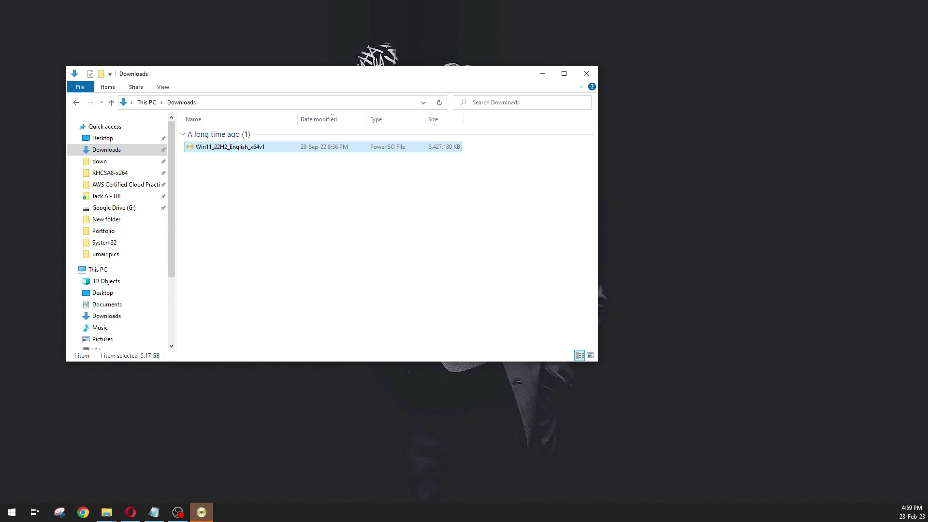
pyautogui.moveTo(507, 129)
pyautogui.mouseDown()
pyautogui.moveTo(543, 103)
pyautogui.moveTo(587, 121)
pyautogui.moveTo(507, 112)
pyautogui.mouseUp()
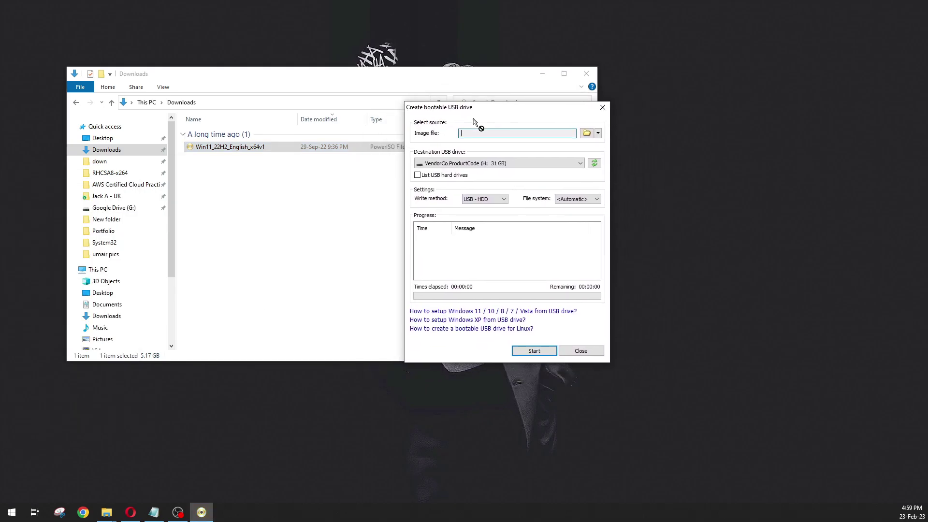
# Step: Set Win11_22H2_English_x64v1.iso as the image file and the 31 GB H: drive as destination
pyautogui.moveTo(435, 123); pyautogui.dragTo(513, 133)
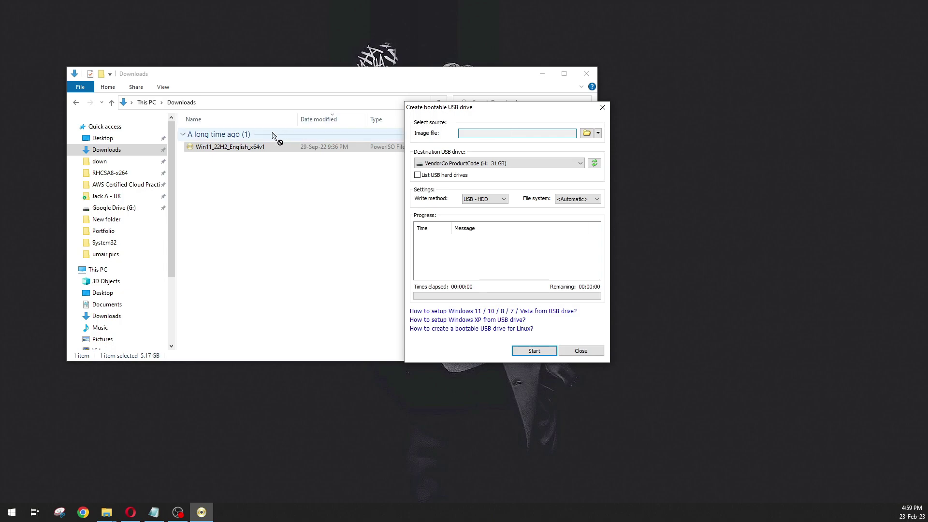
pyautogui.moveTo(276, 145); pyautogui.dragTo(638, 358)
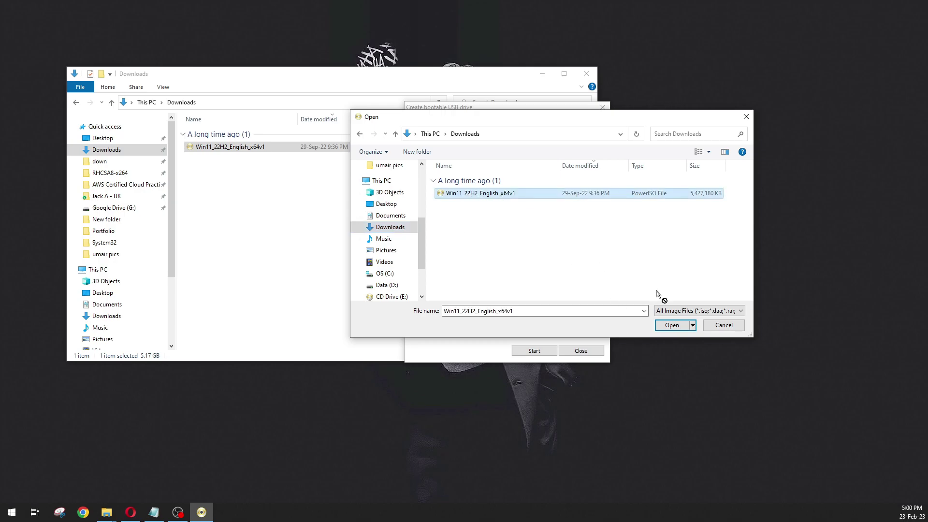
pyautogui.click(669, 325)
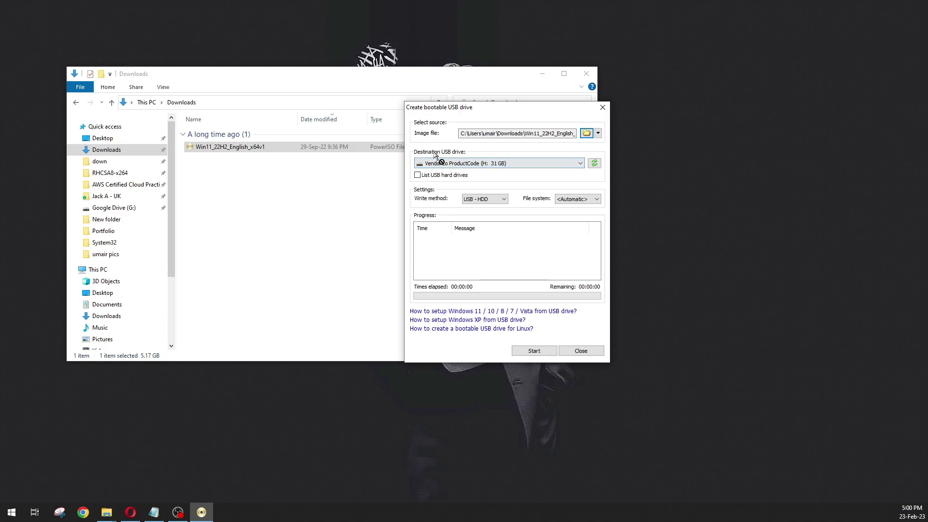
pyautogui.click(496, 167)
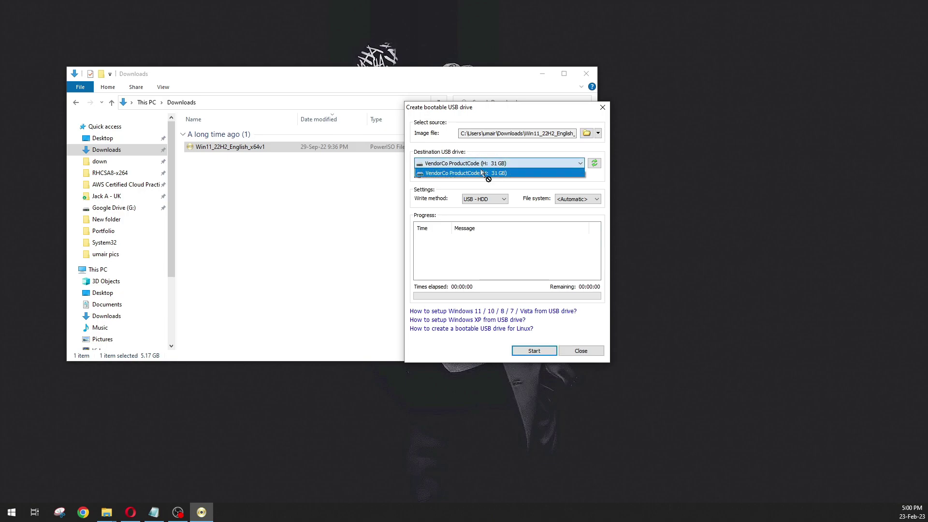
pyautogui.click(495, 174)
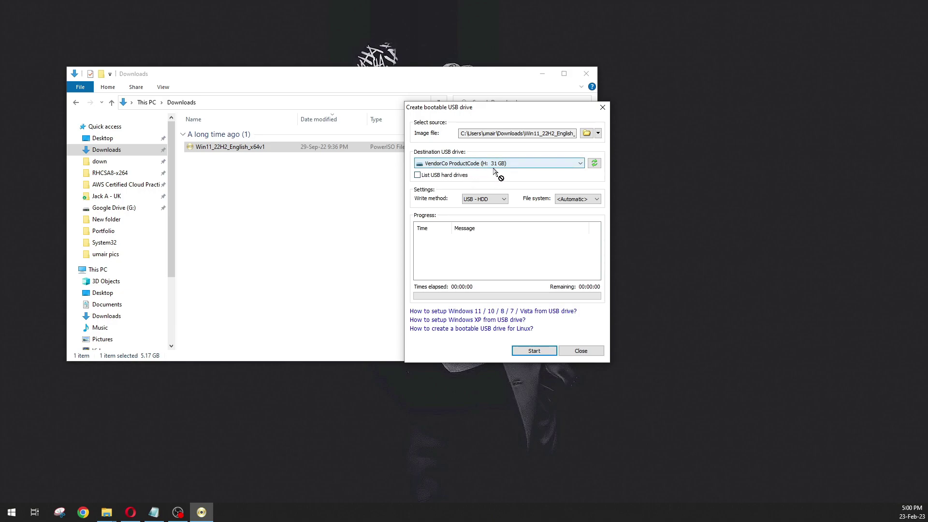
# Step: Write the Windows 11 image to drive H:, confirming the overwrite, and dismiss the success message
pyautogui.click(527, 352)
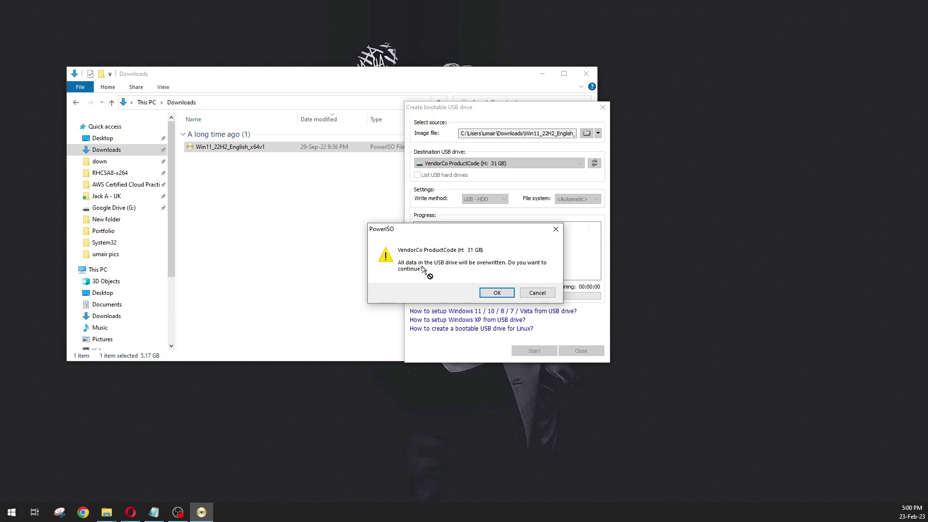
pyautogui.click(495, 293)
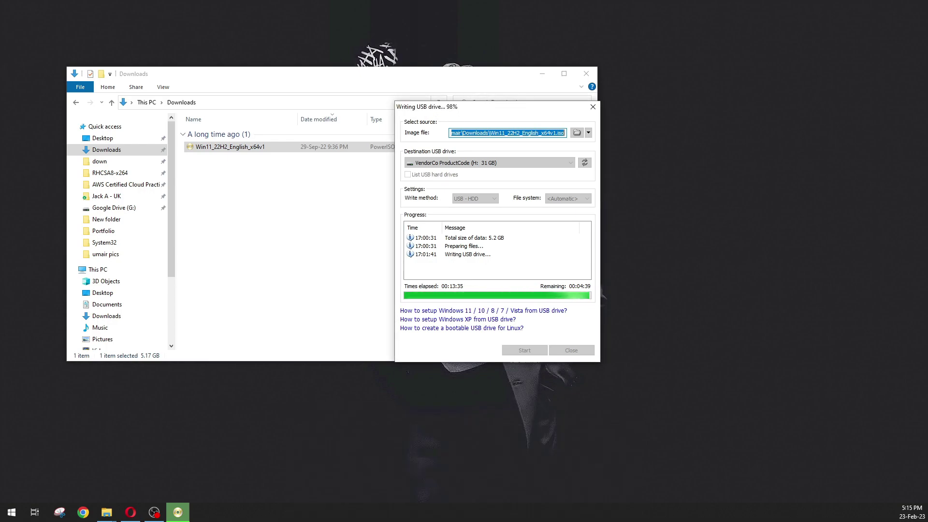
pyautogui.hotkey('alt', 'Tab')
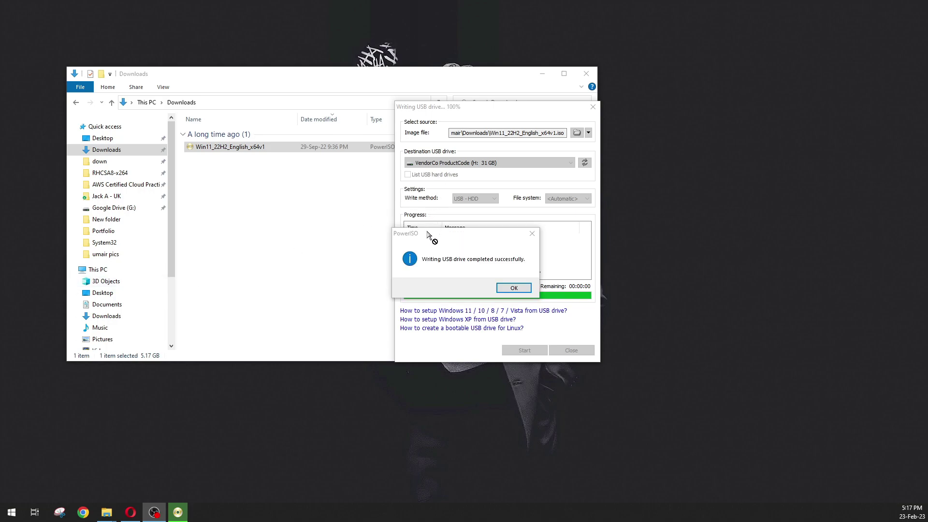
pyautogui.moveTo(427, 233); pyautogui.dragTo(436, 233)
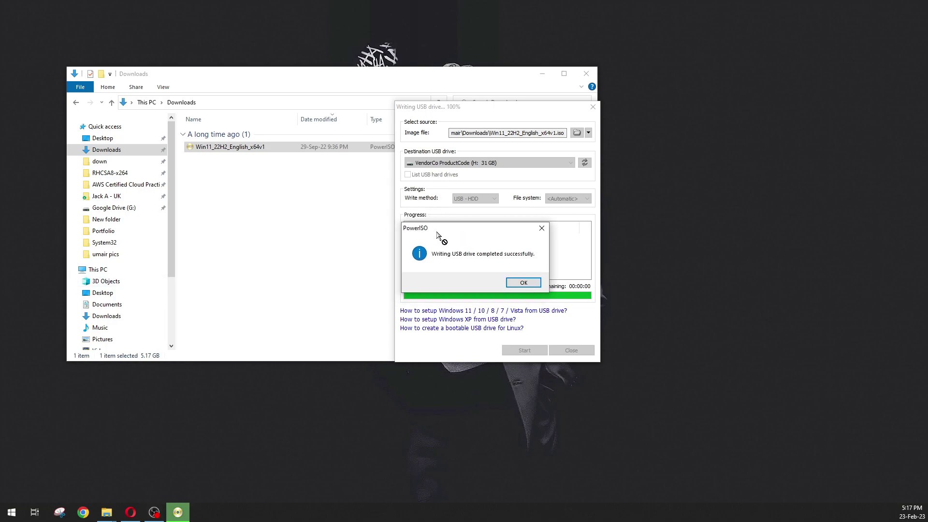
pyautogui.click(523, 284)
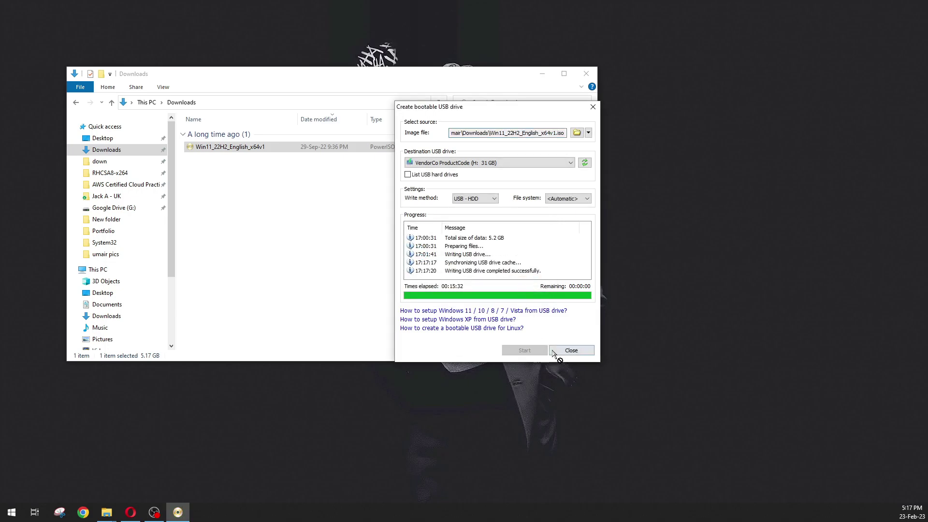
# Step: Close the bootable USB window, open USB Drive (H:) in File Explorer and select all its files
pyautogui.click(571, 351)
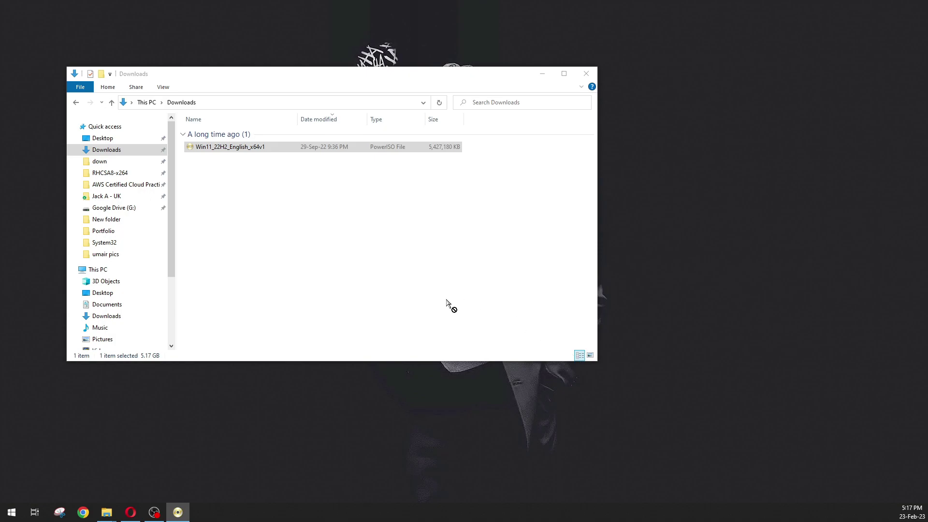
pyautogui.scroll(-2, 173, 275)
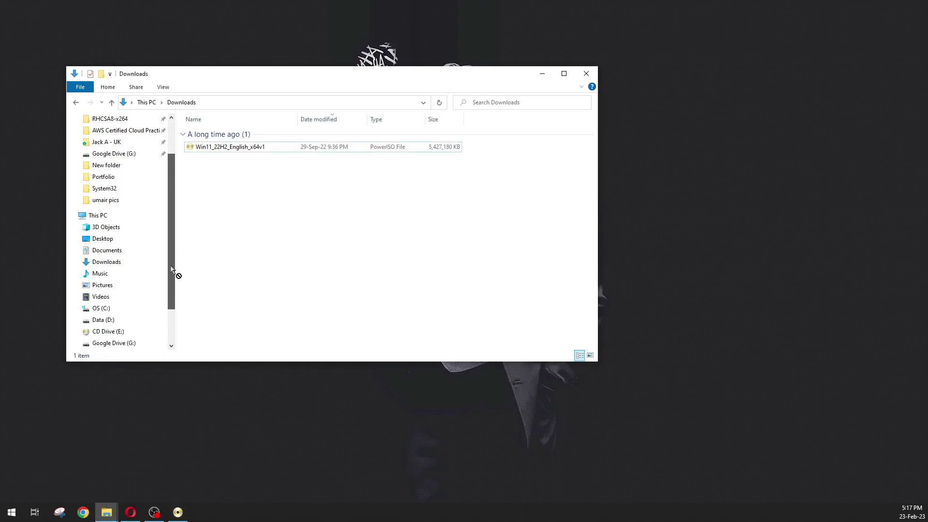
pyautogui.scroll(-1, 169, 271)
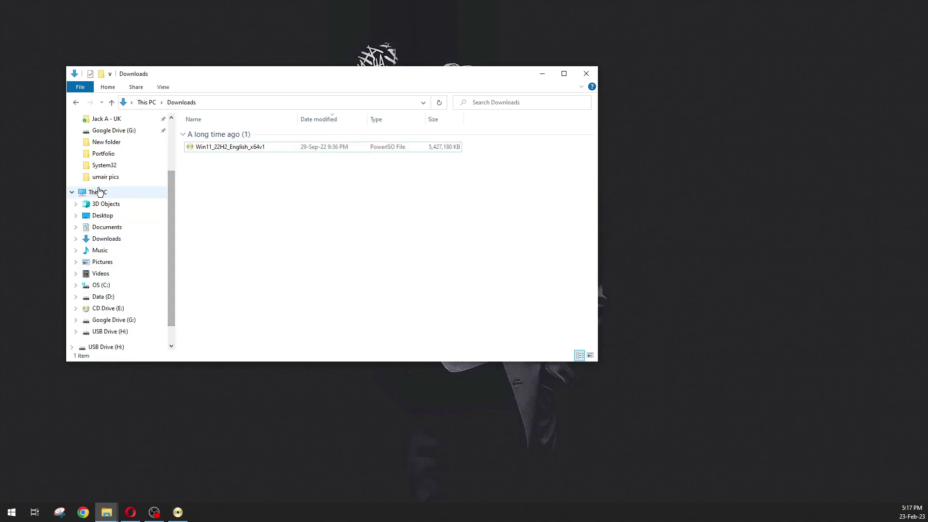
pyautogui.click(101, 192)
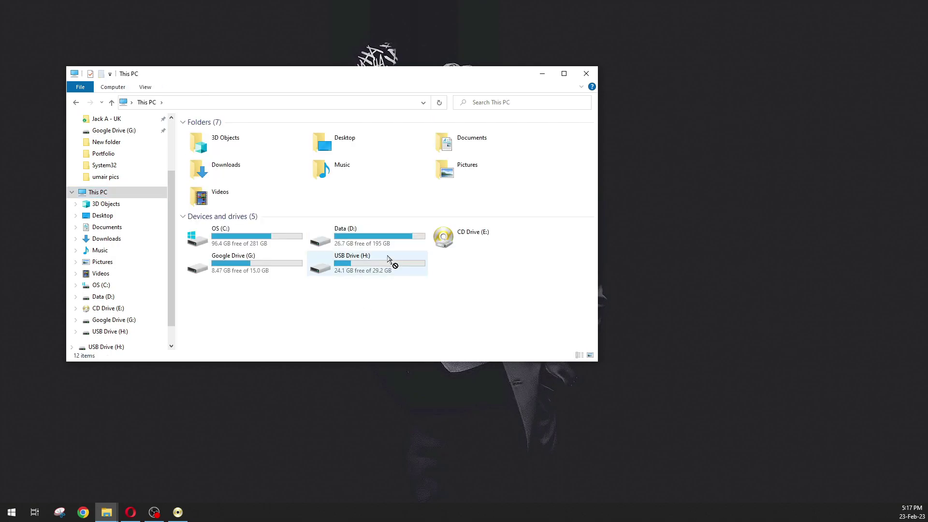
pyautogui.doubleClick(362, 267)
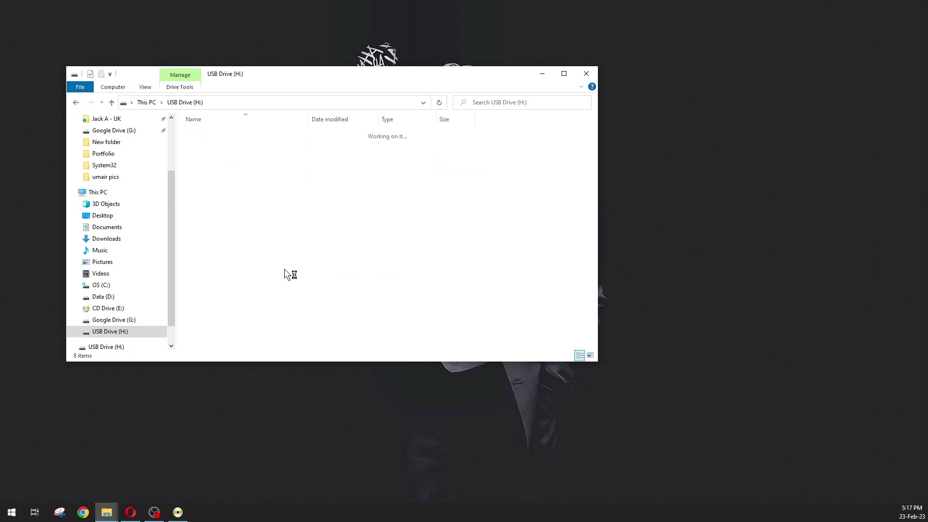
pyautogui.moveTo(274, 282); pyautogui.dragTo(243, 234)
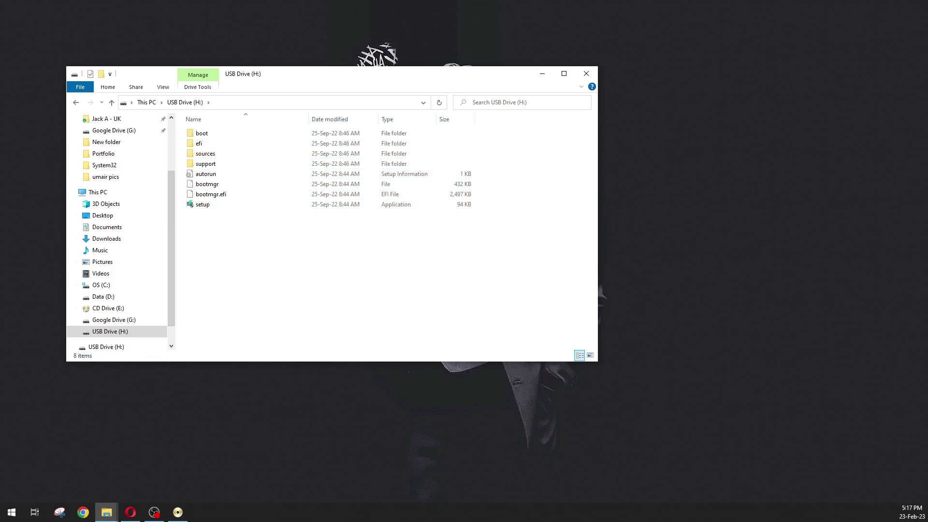